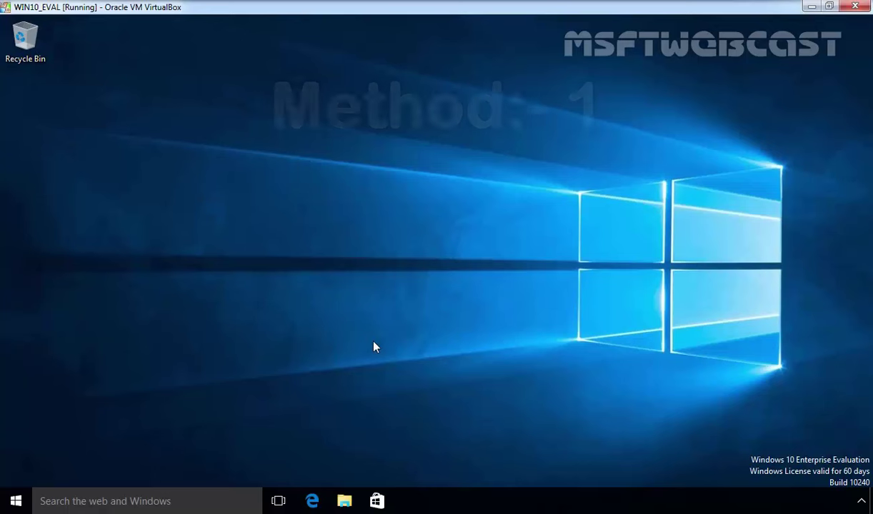
Step: Search 'add user' and begin adding someone else from the Family & other users page
left_click(201, 503)
type("add user")
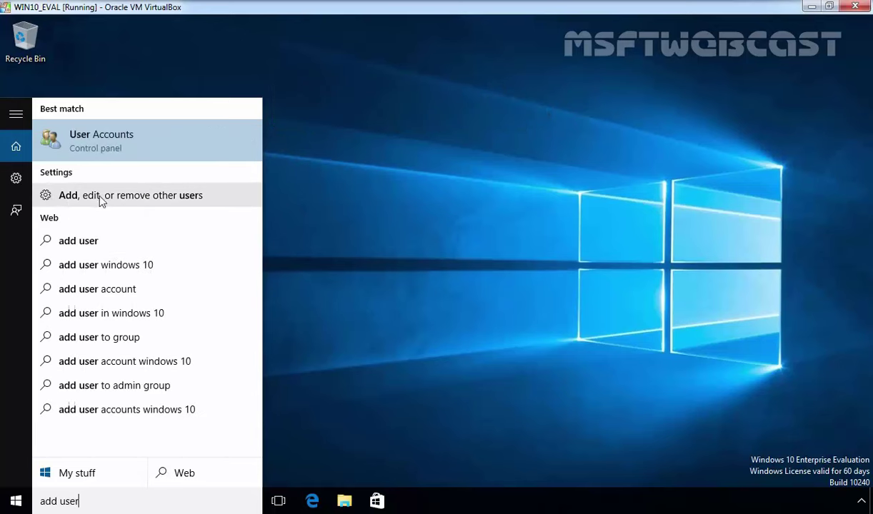
left_click(189, 204)
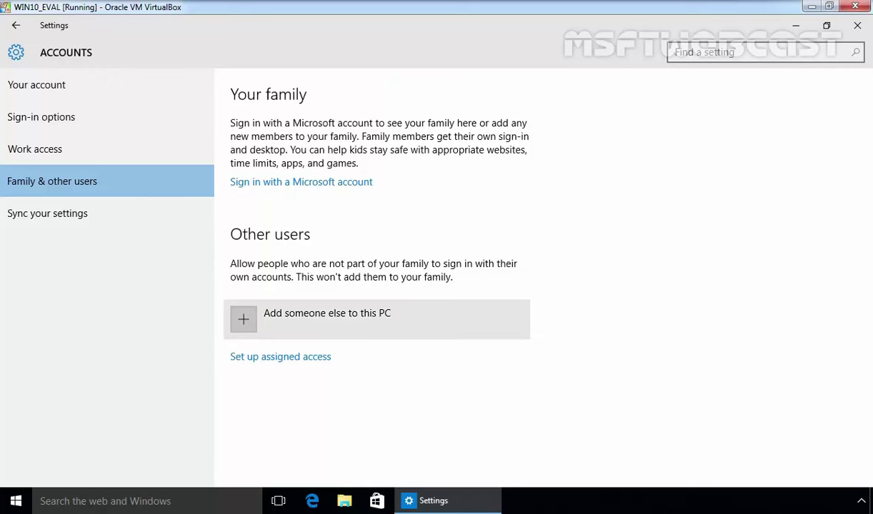
left_click(333, 318)
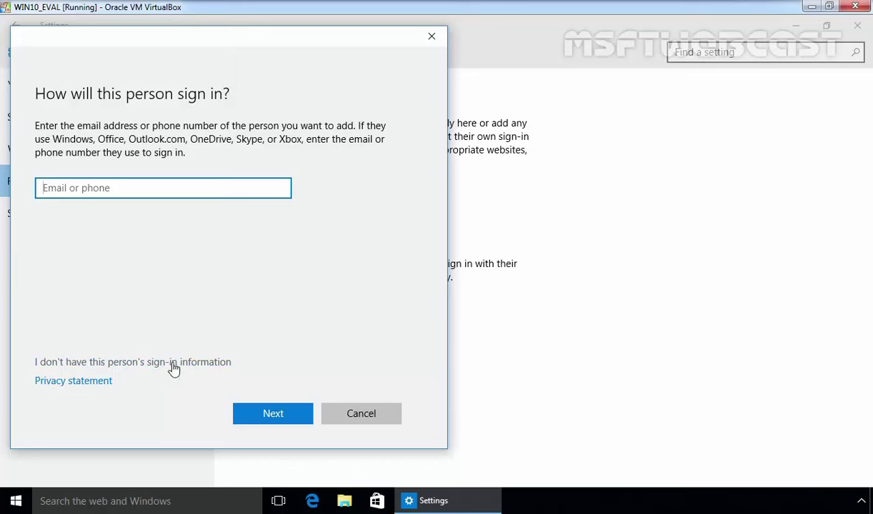
Step: Skip the sign-in information and choose to add a user without a Microsoft account
left_click(195, 368)
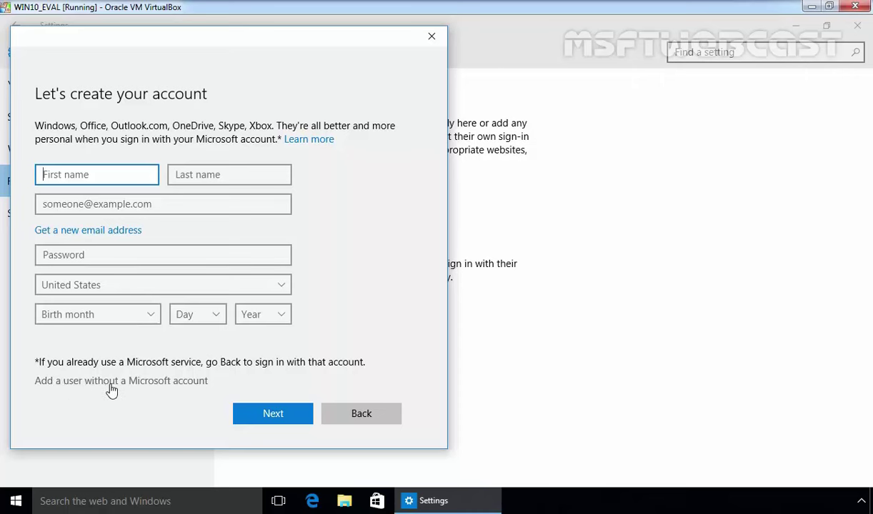
left_click(140, 386)
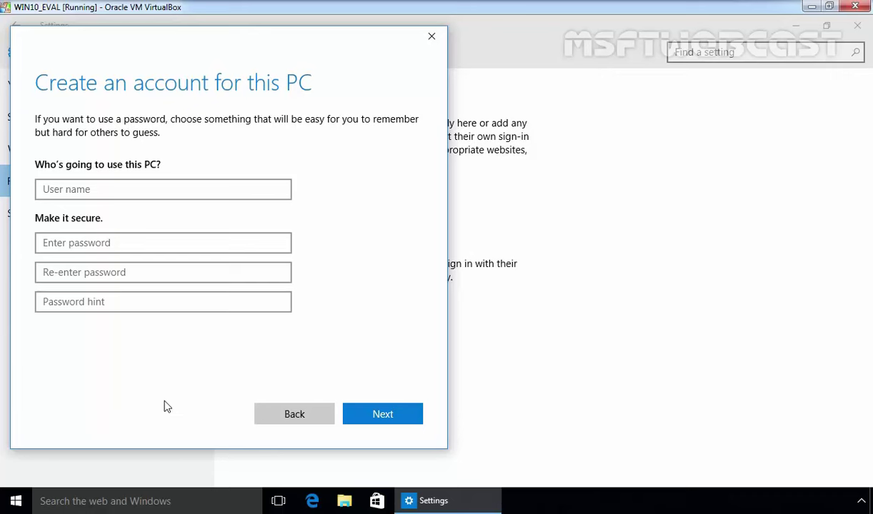
Step: Create local account 'user1' with a password entered twice, leaving the hint empty
left_click(169, 190)
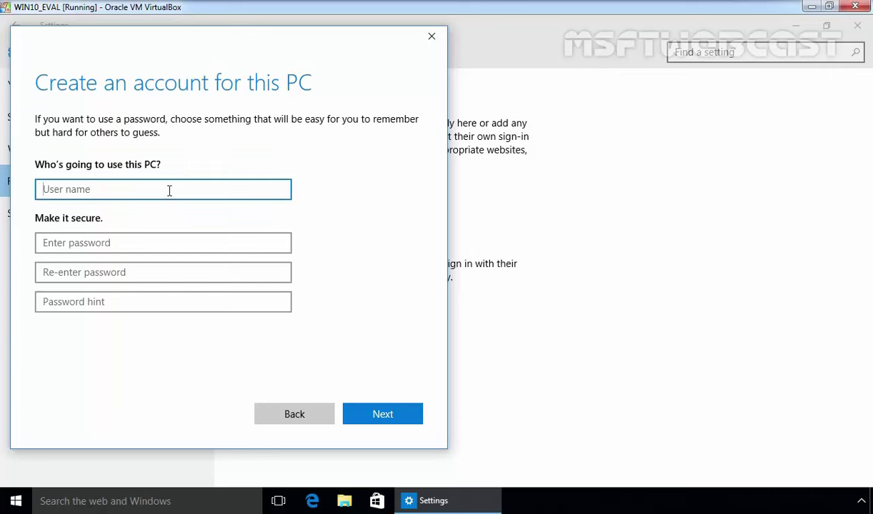
type("user1")
left_click(186, 243)
type("********")
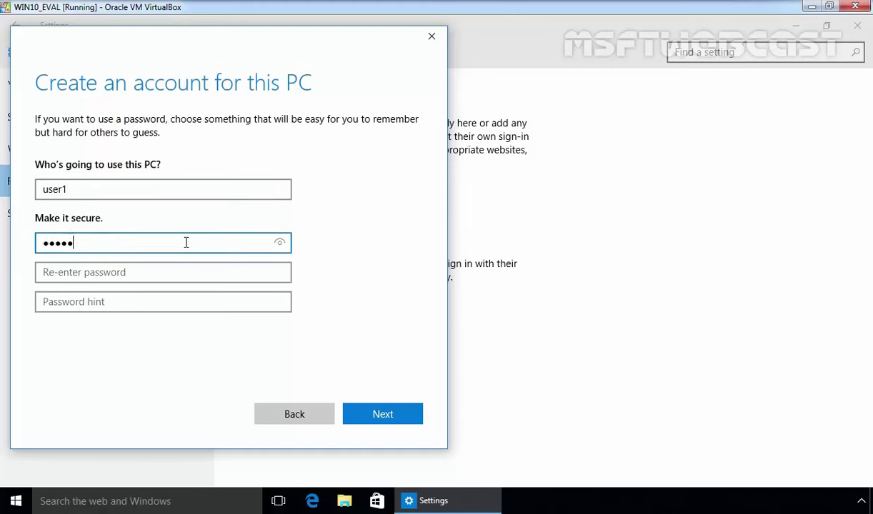
key("Tab")
type("********")
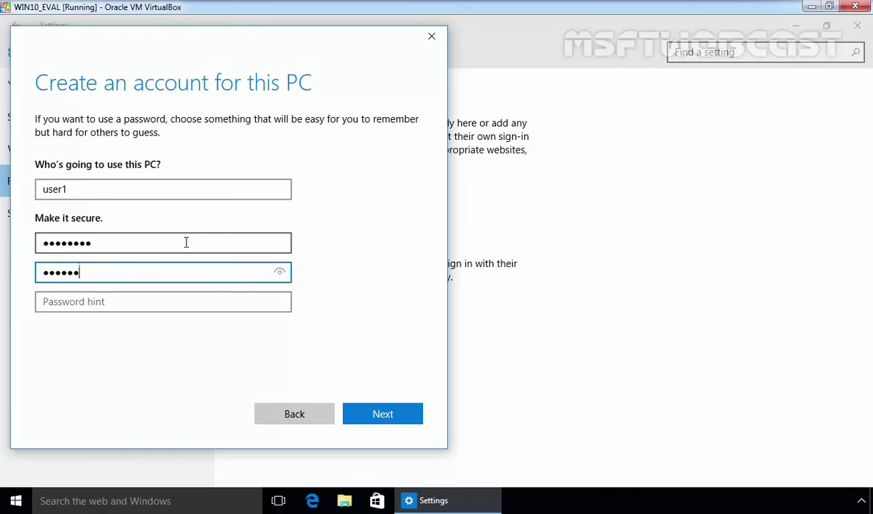
key("Tab")
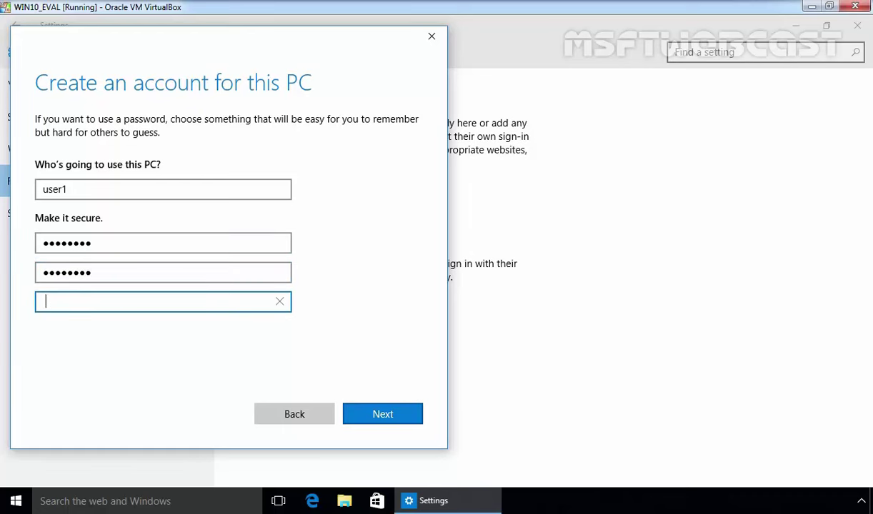
left_click(379, 418)
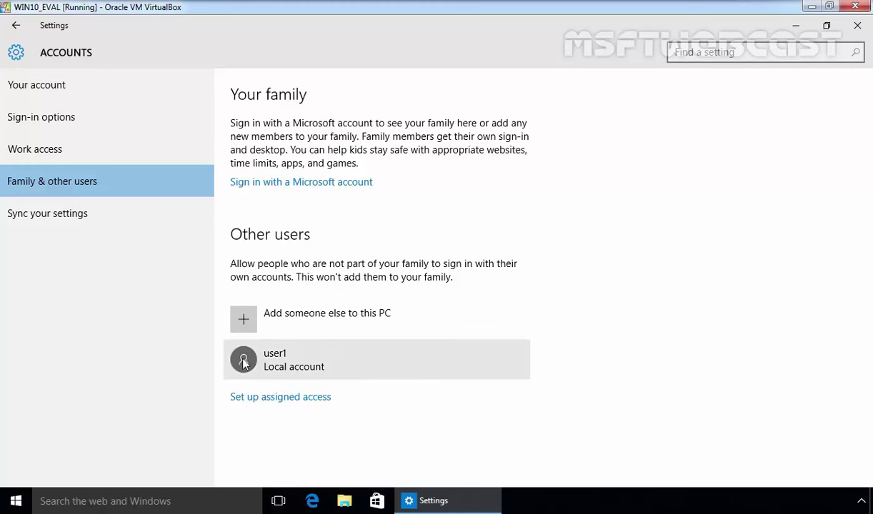
left_click(311, 369)
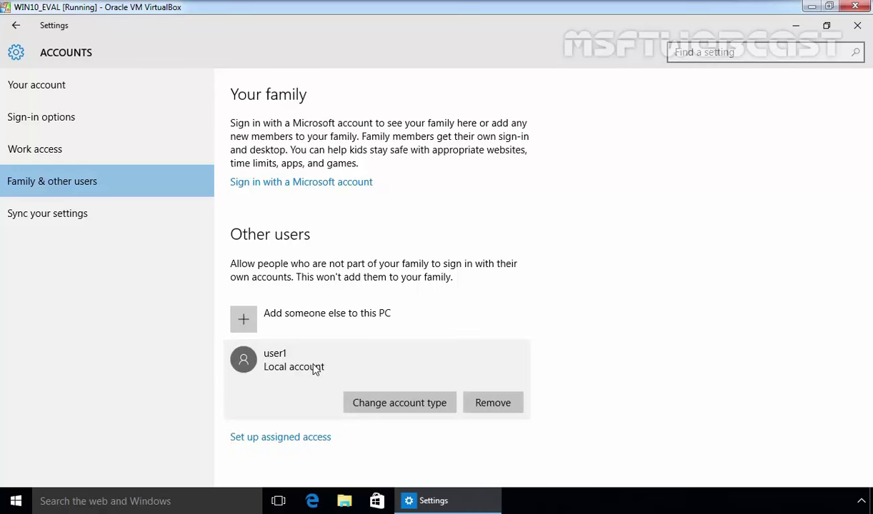
left_click(384, 405)
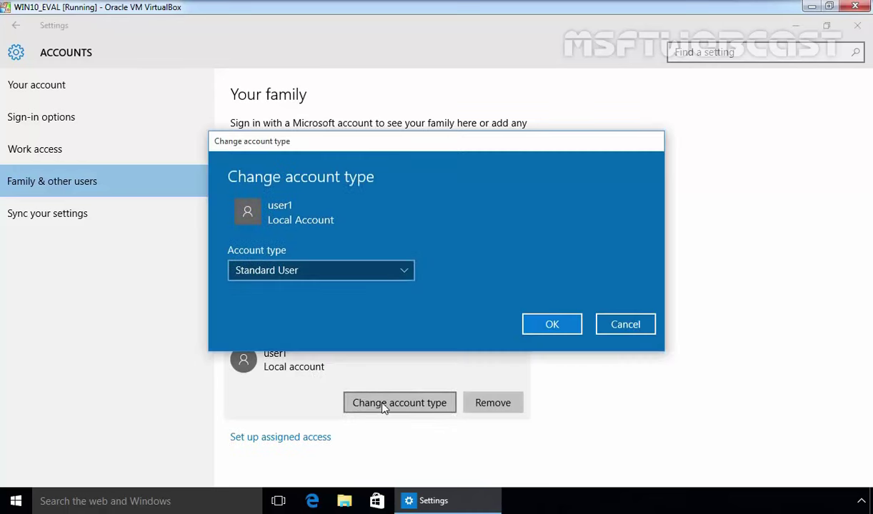
left_click(255, 275)
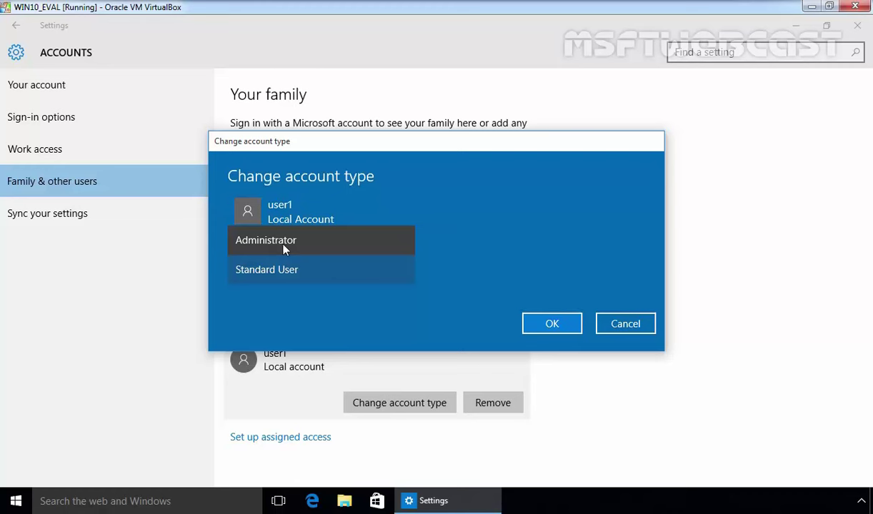
left_click(626, 329)
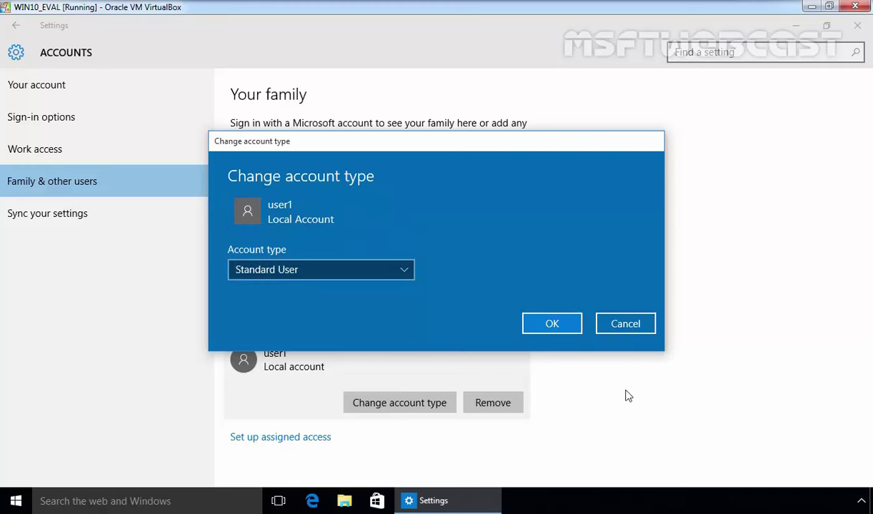
left_click(625, 331)
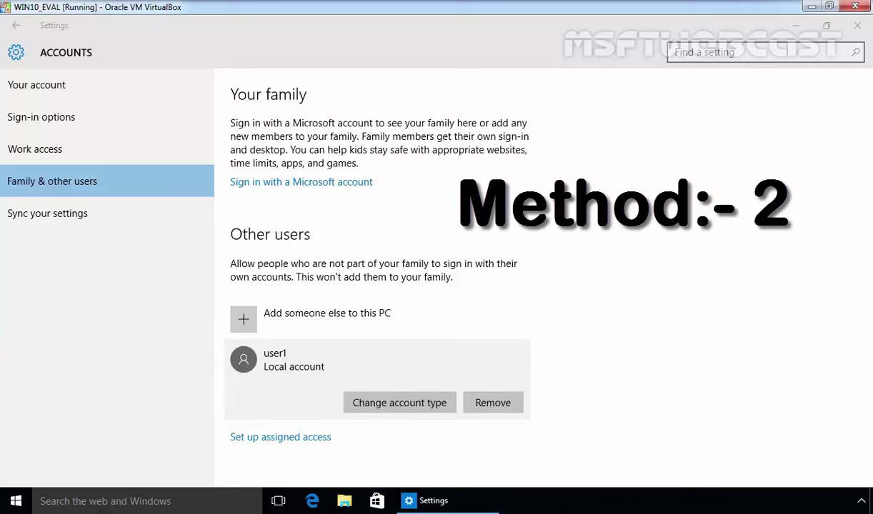
Step: Launch Computer Management from the power-user menu and show the Local Users list with user1
right_click(15, 503)
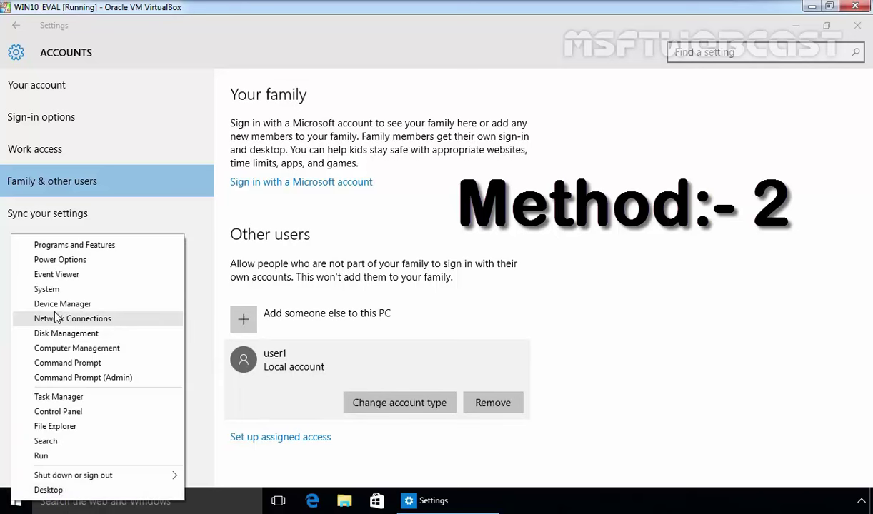
left_click(65, 348)
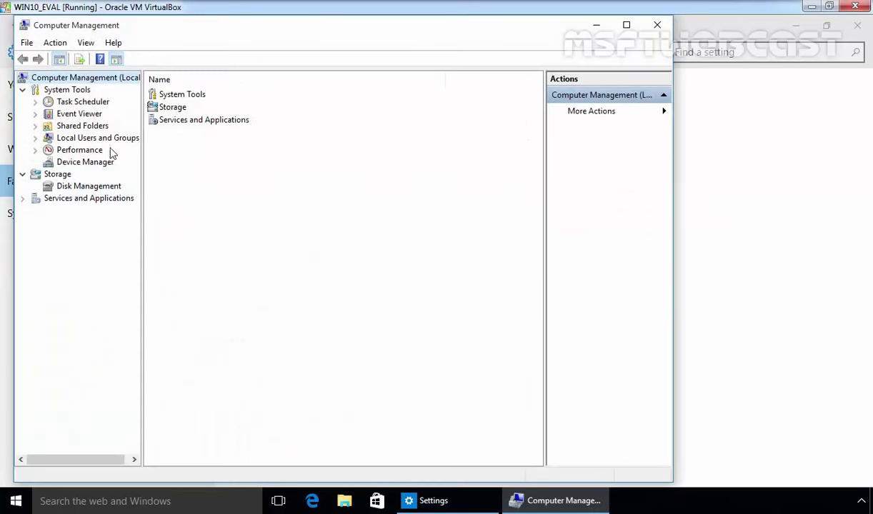
double_click(93, 139)
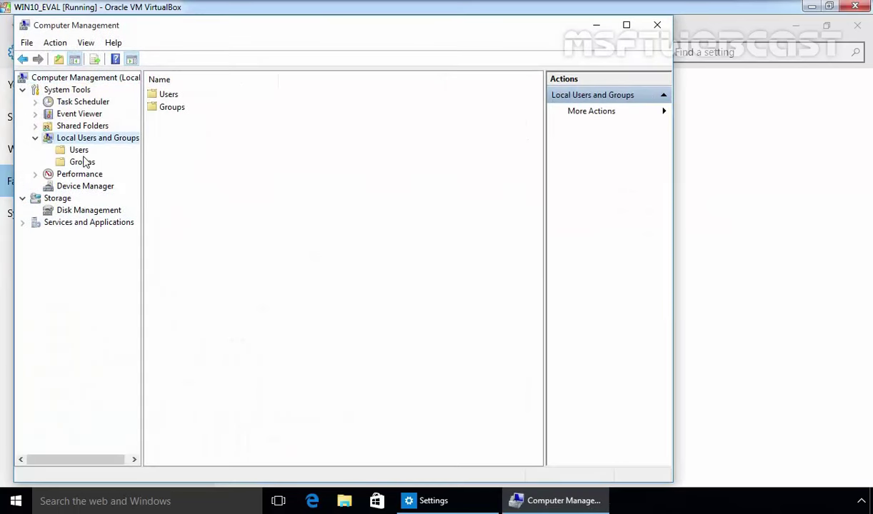
left_click(78, 151)
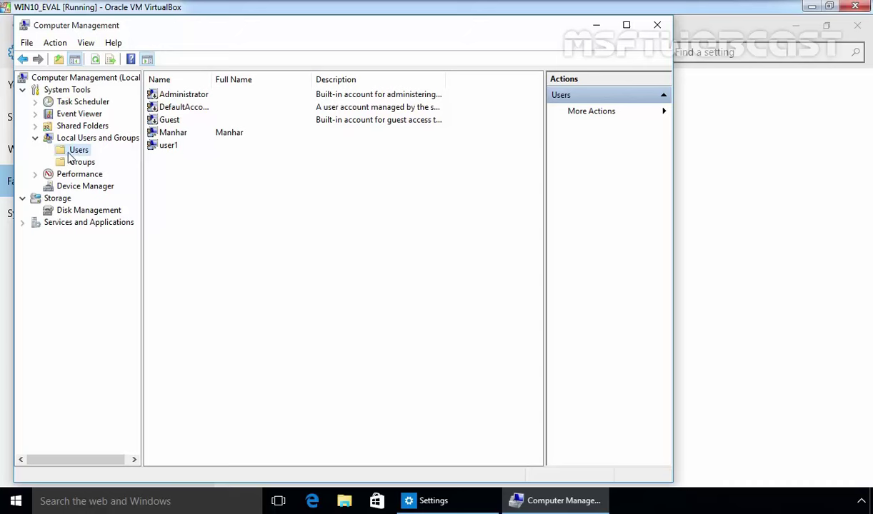
left_click(166, 147)
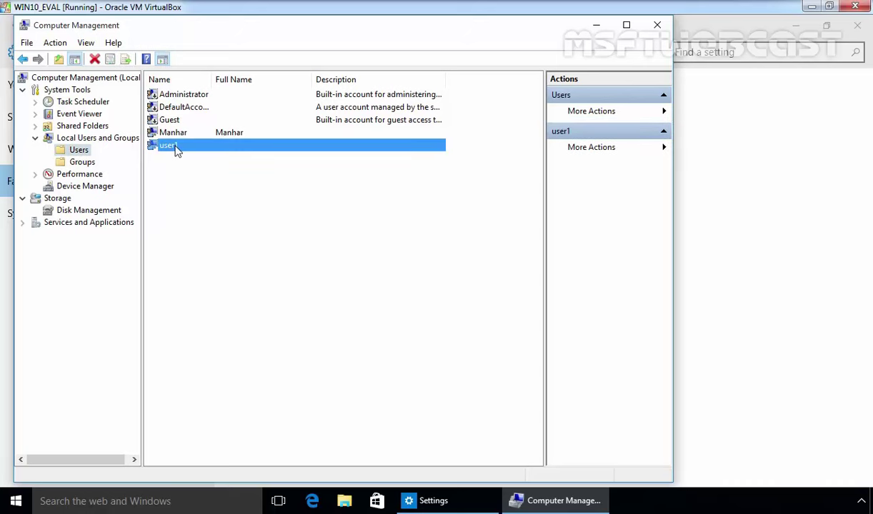
right_click(78, 151)
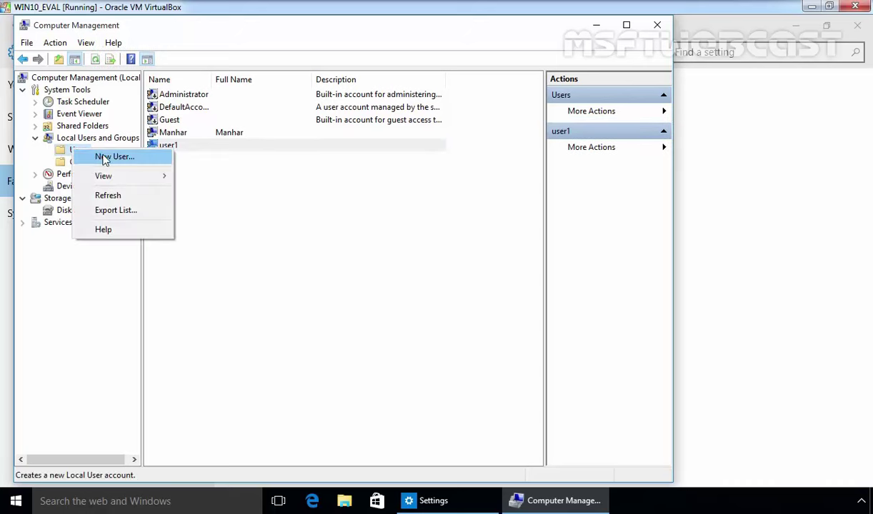
Step: Add new user 'User2' with full name 'User 2' and a confirmed password
left_click(103, 157)
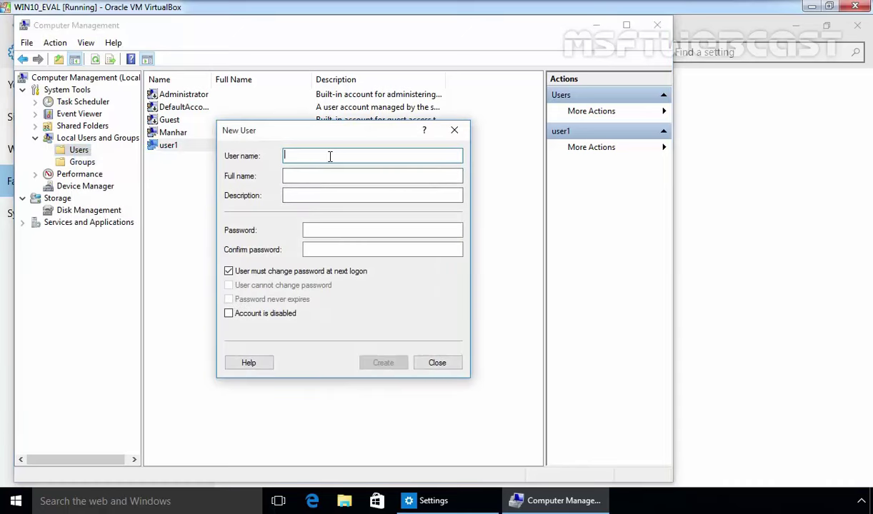
type("User2")
key("Tab")
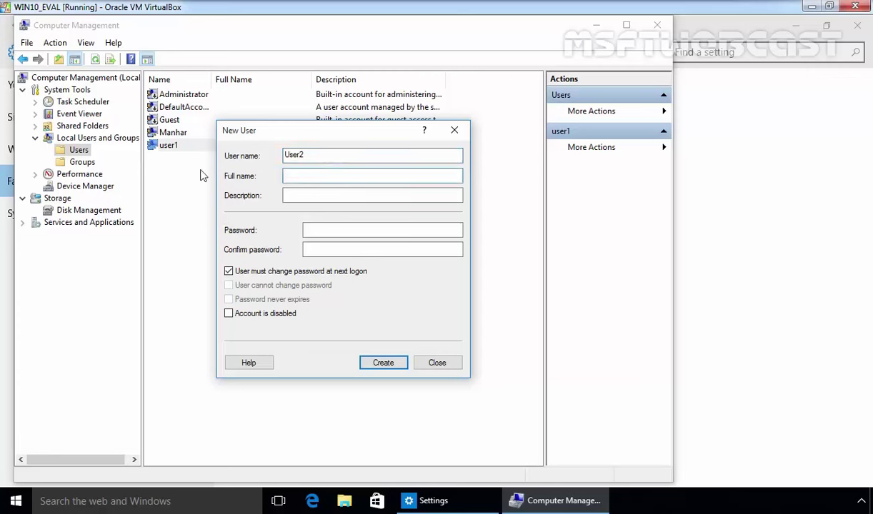
type("User 2")
left_click(351, 229)
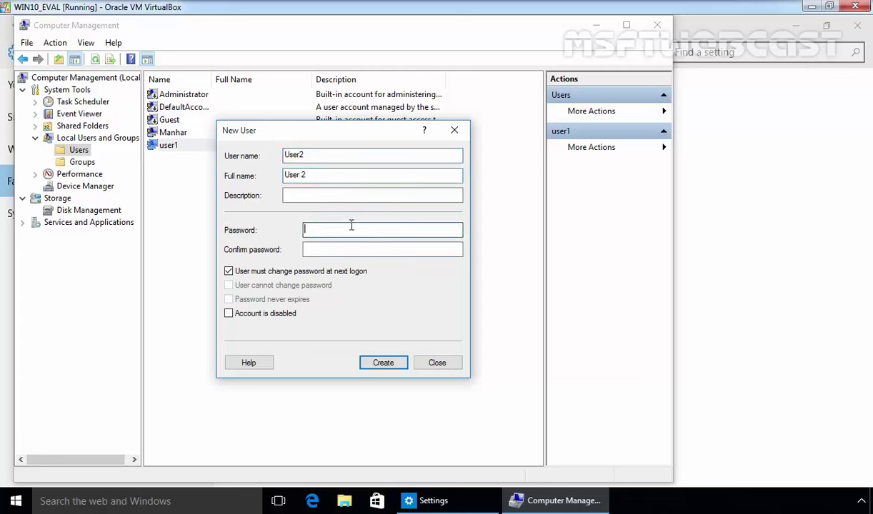
type("********")
key("Tab")
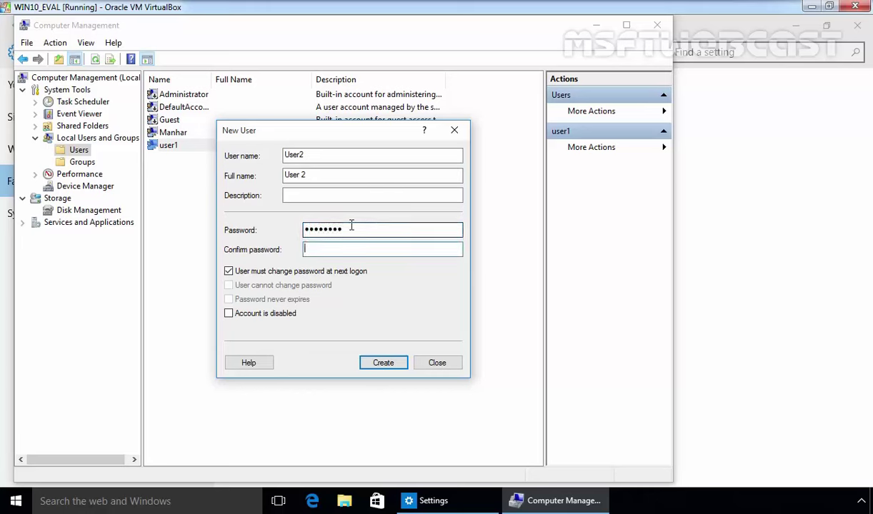
type("********")
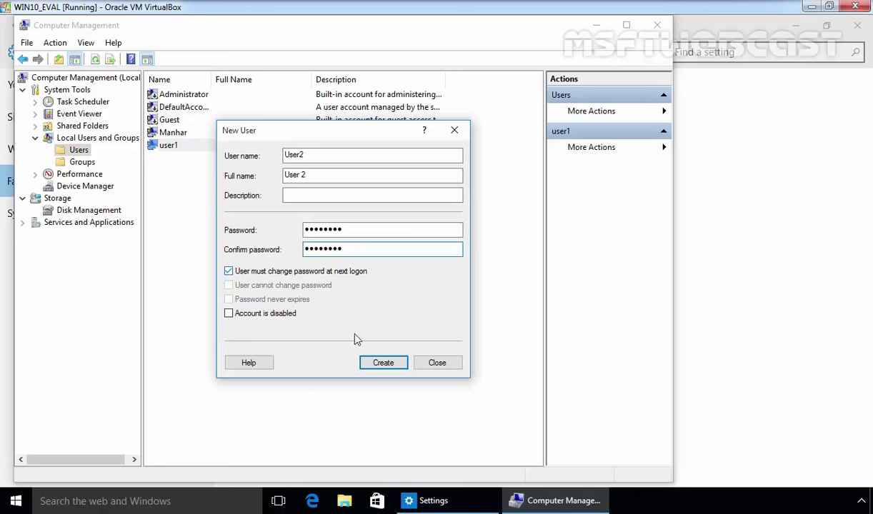
left_click(376, 362)
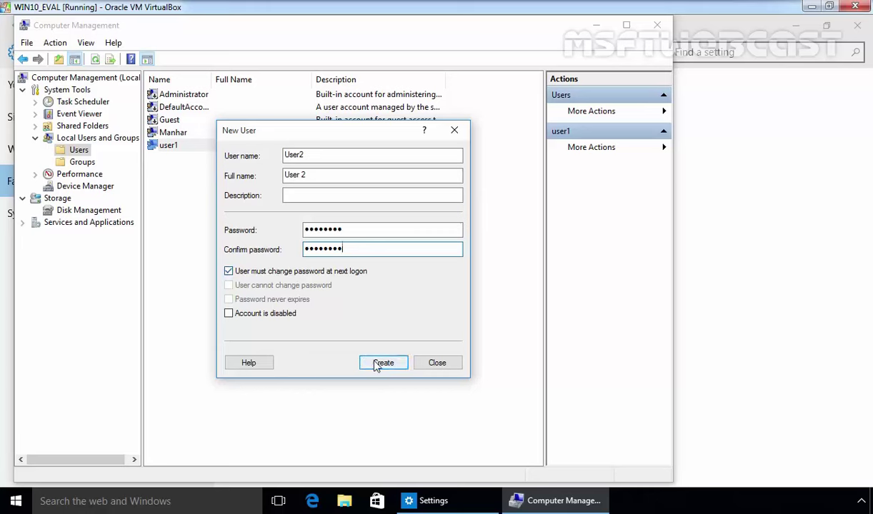
left_click(431, 363)
Step: Check User2's Member Of tab showing the Users group, cancel, and exit Computer Management
left_click(163, 159)
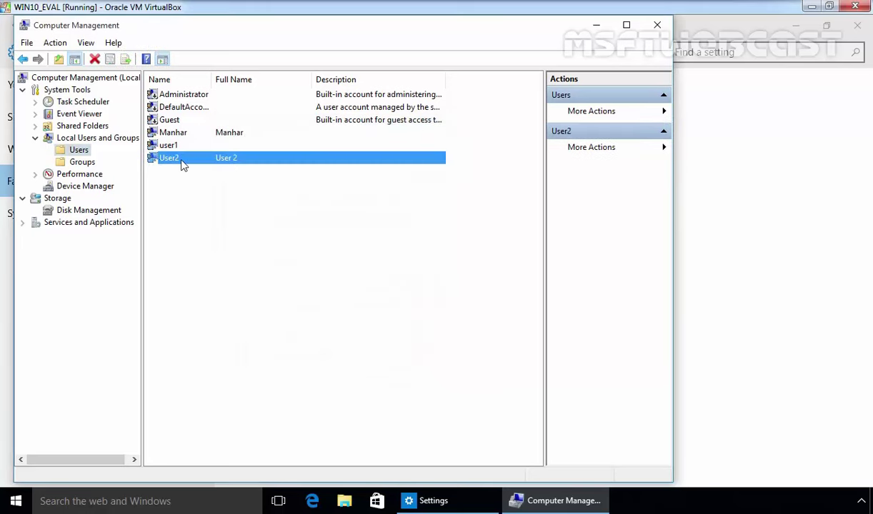
double_click(184, 164)
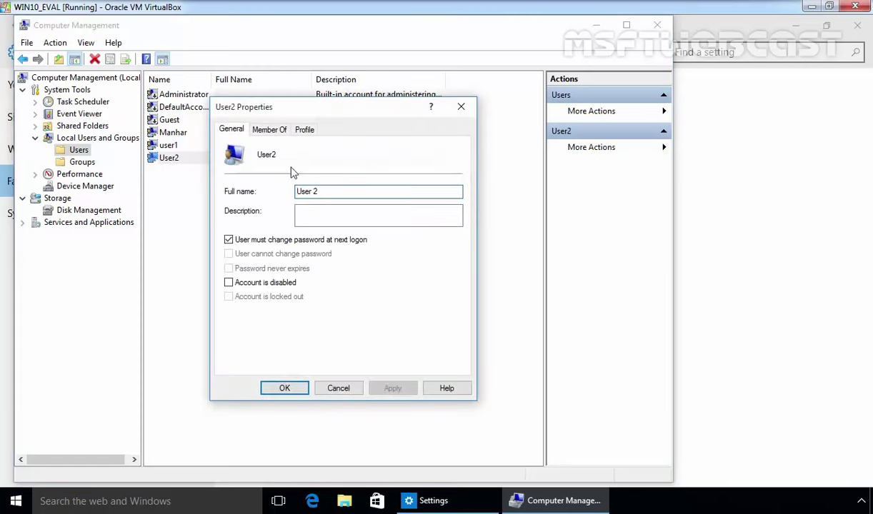
left_click(270, 129)
left_click(250, 164)
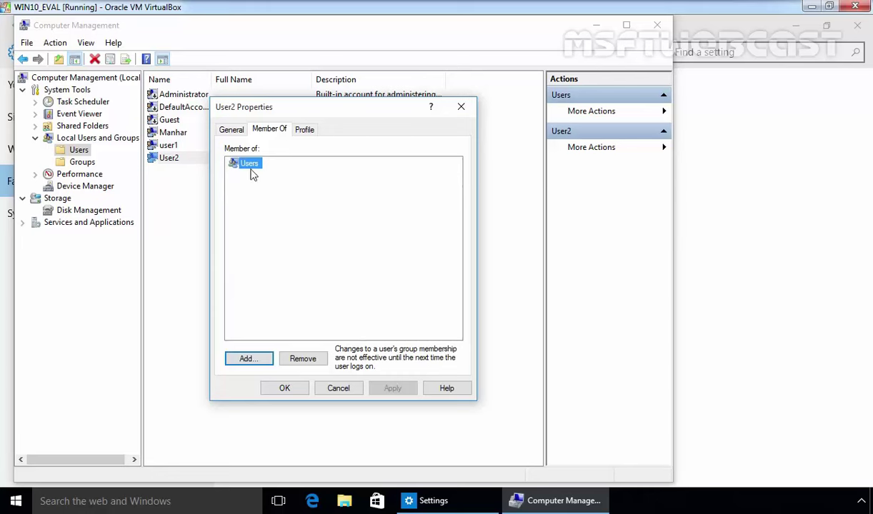
left_click(339, 388)
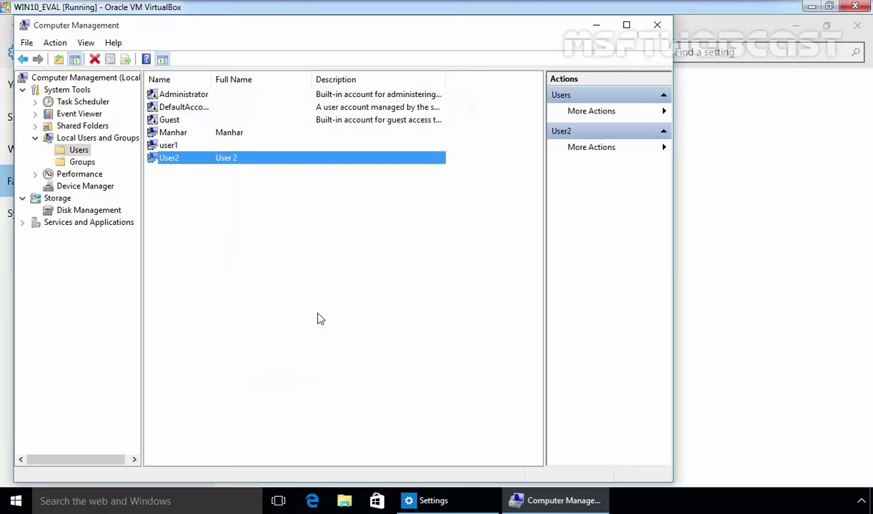
left_click(658, 25)
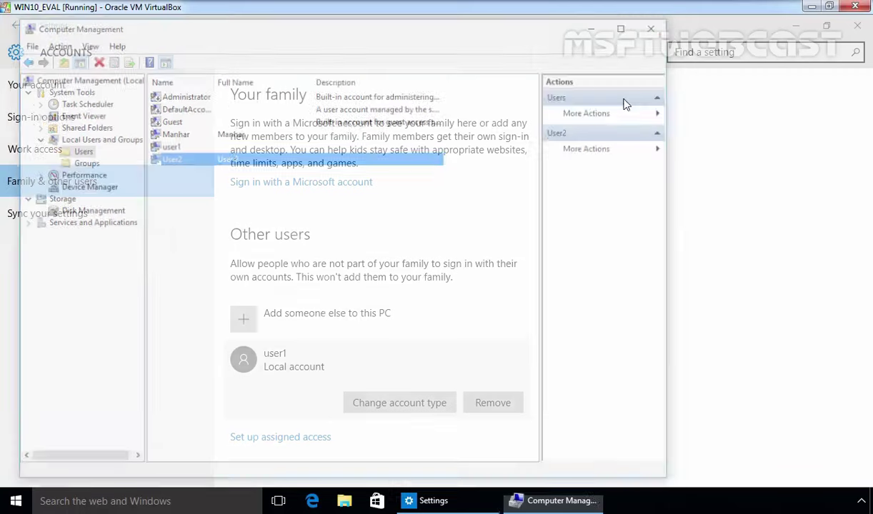